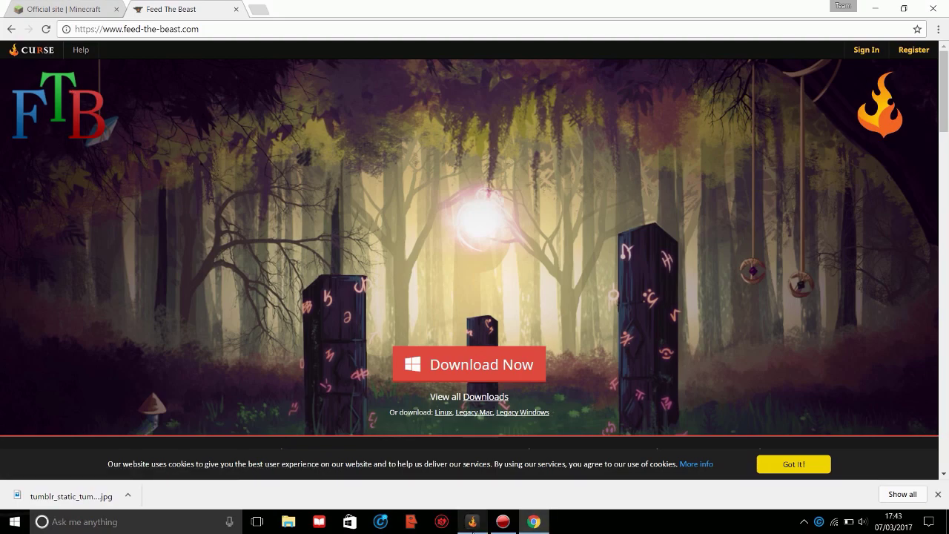
# Switch to the Curse client, look over its Minecraft modpack page and home page, and minimise the client.
pyautogui.click(467, 531)
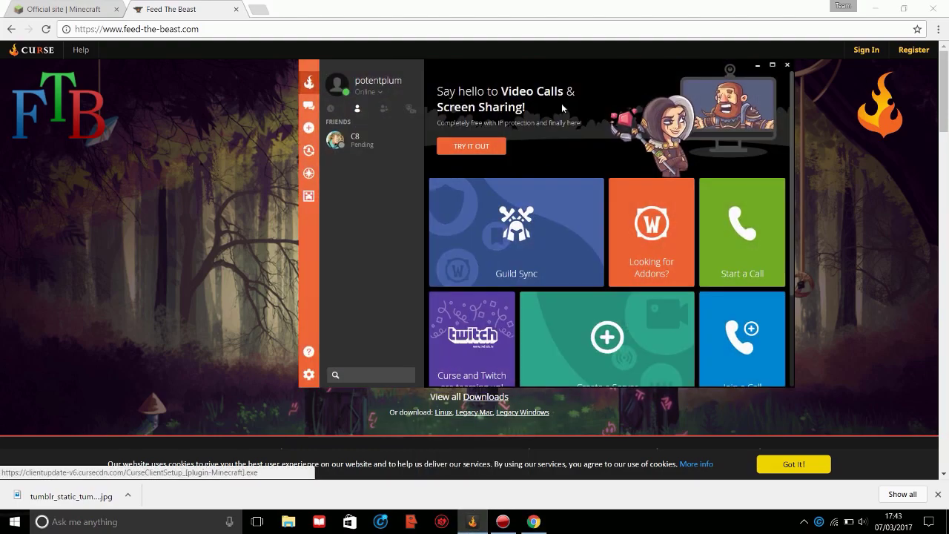
pyautogui.click(588, 56)
pyautogui.click(472, 523)
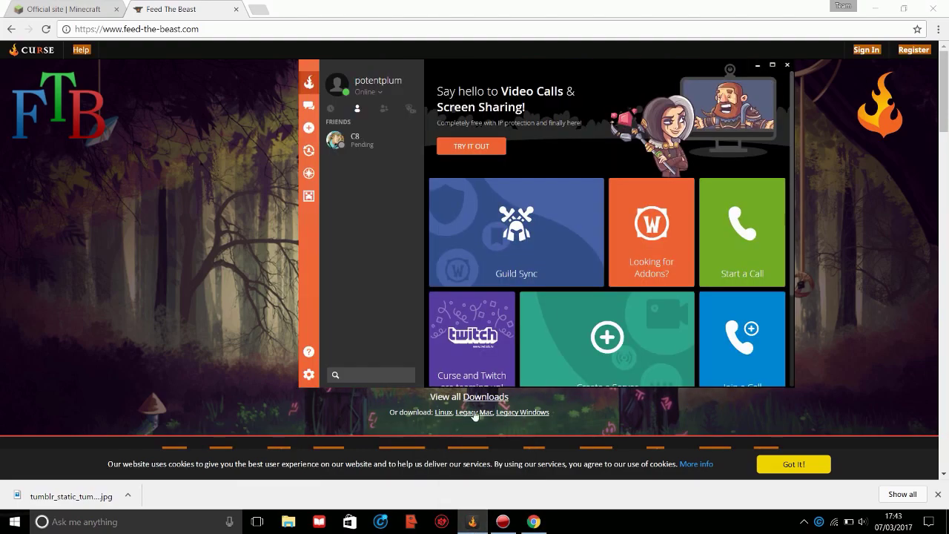
pyautogui.click(308, 196)
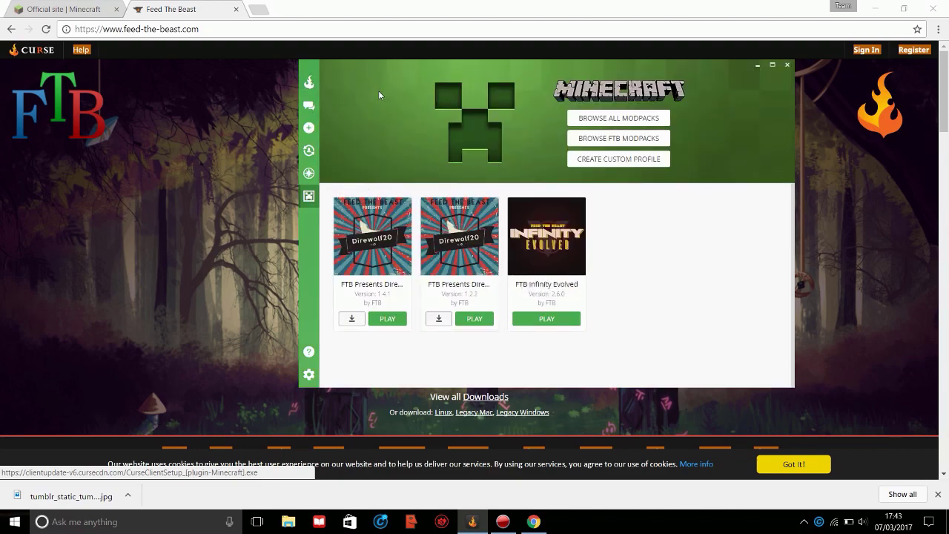
pyautogui.click(309, 81)
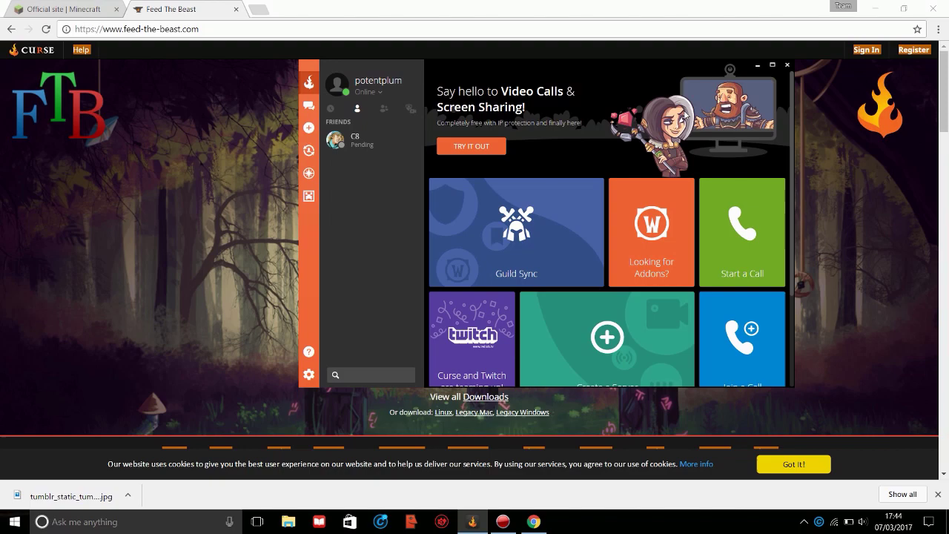
pyautogui.click(759, 66)
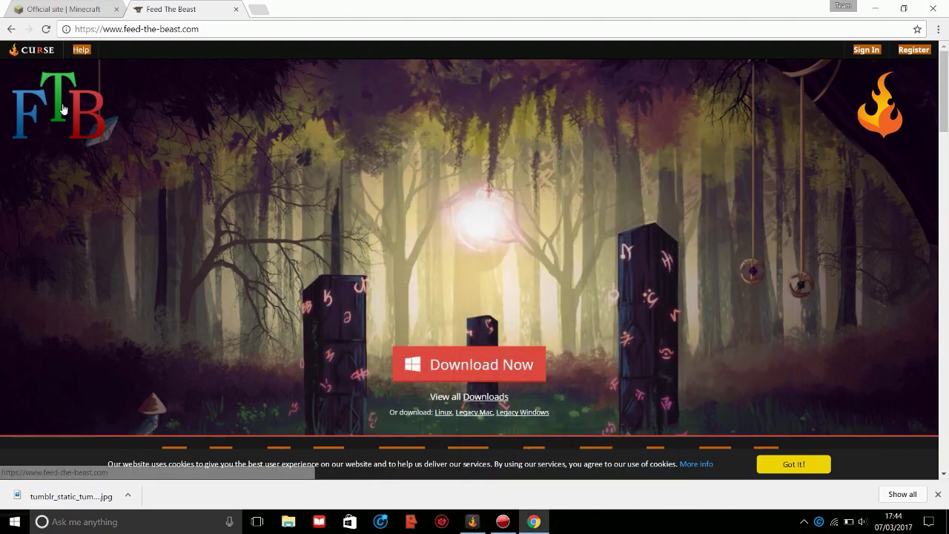
pyautogui.moveTo(313, 31); pyautogui.dragTo(36, 45)
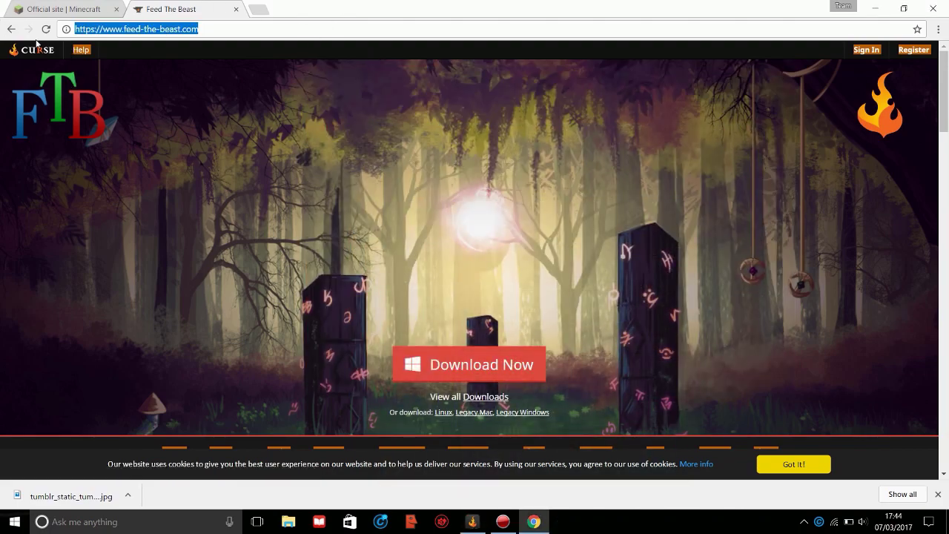
pyautogui.click(232, 126)
pyautogui.scroll(-2, 482, 222)
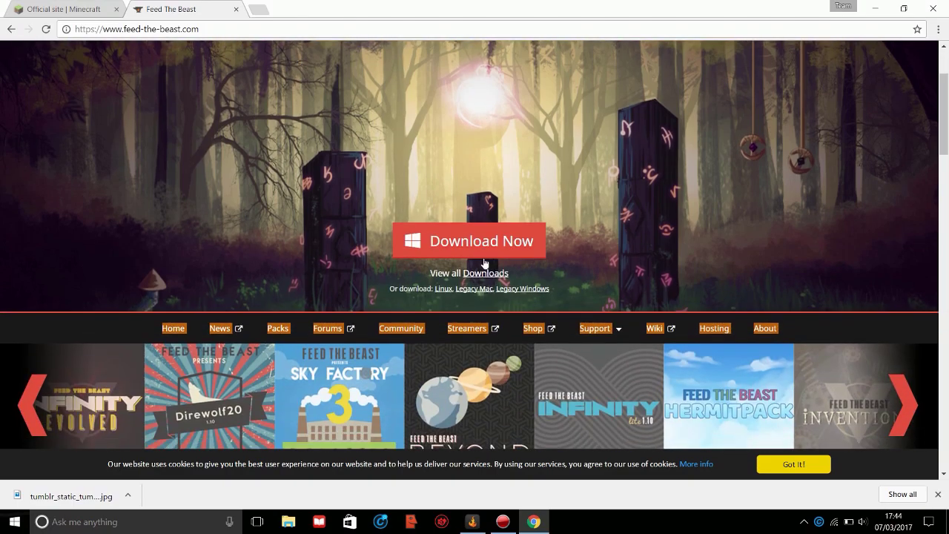
pyautogui.scroll(2, 482, 267)
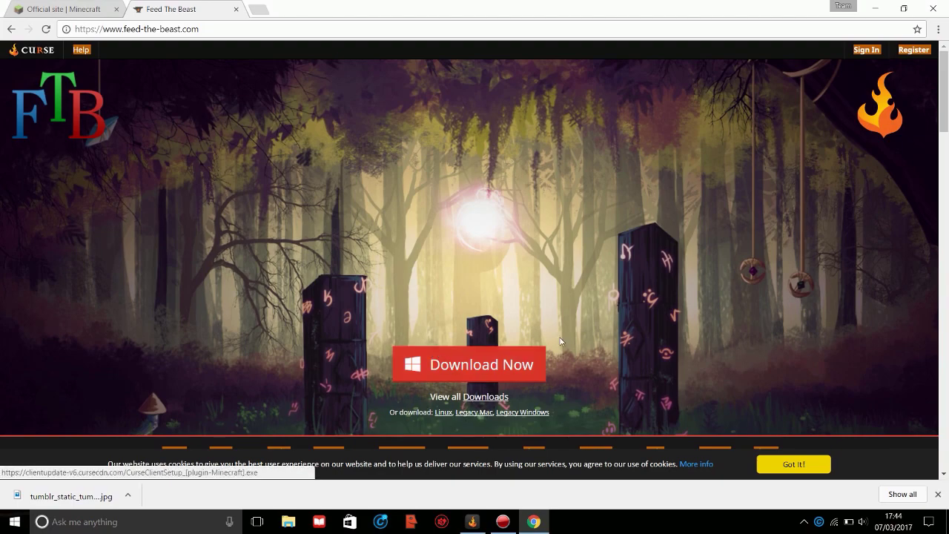
pyautogui.scroll(-1, 519, 301)
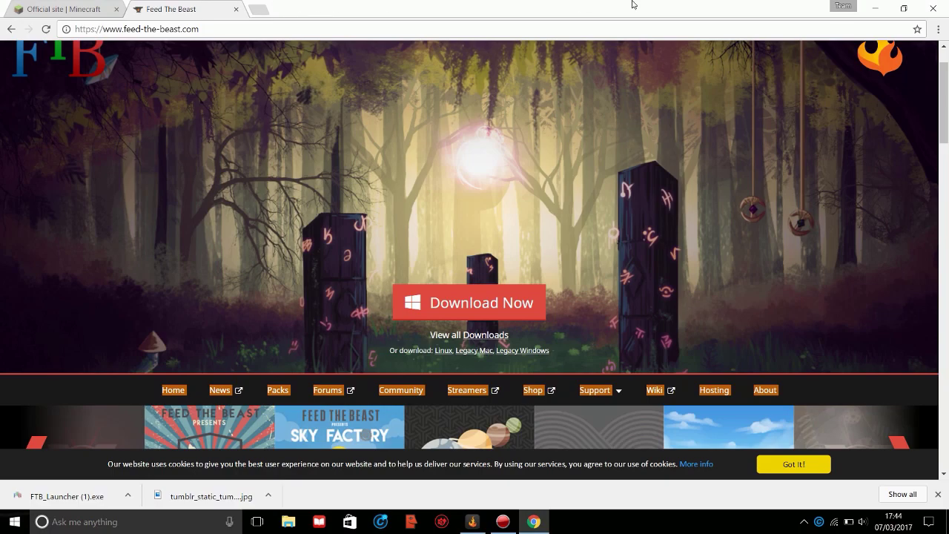
# Minimise the browser and start FTB_Launcher from the desktop.
pyautogui.click(875, 8)
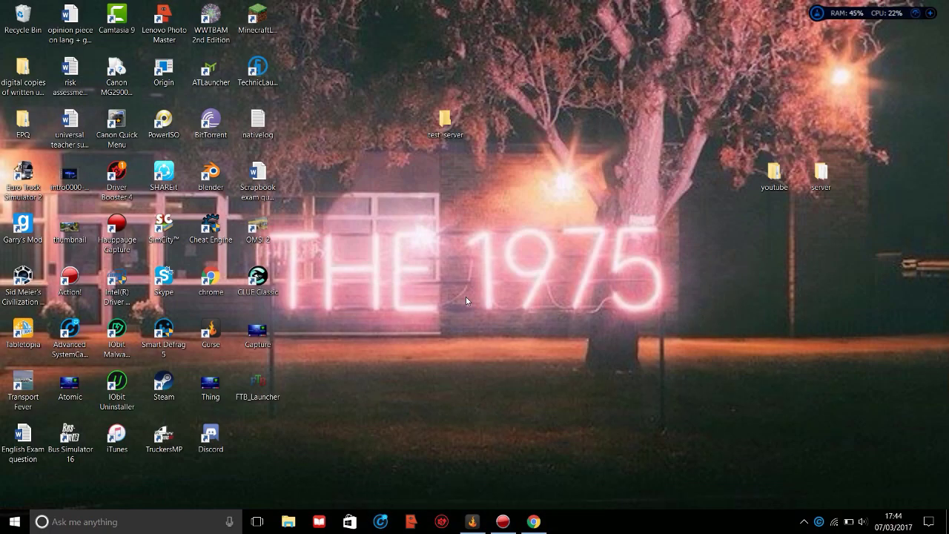
pyautogui.doubleClick(274, 394)
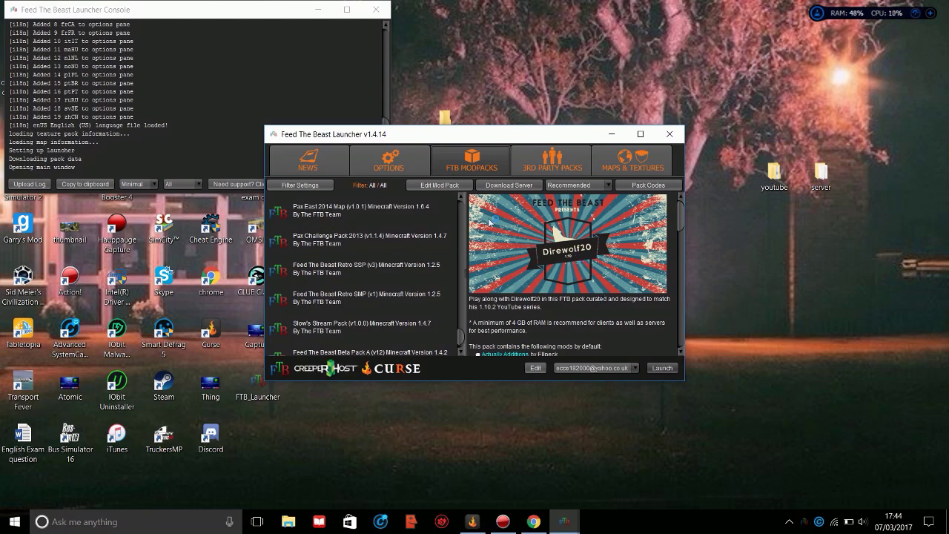
# Preview FTB Beyond, Infinity Lite 1.10 and Skyfactory 3, and select the FTB Presents Direwolf20 1.10 modpack.
pyautogui.scroll(20, 388, 276)
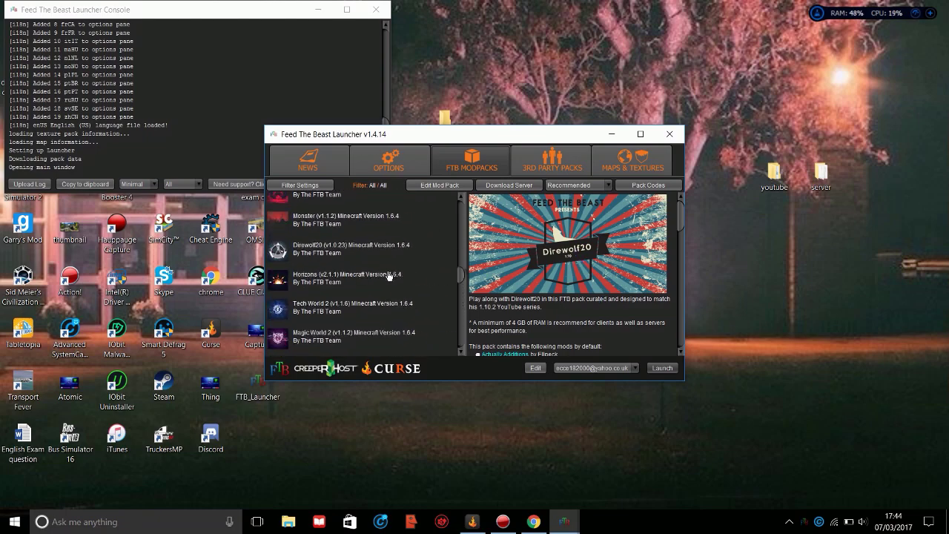
pyautogui.scroll(5, 387, 267)
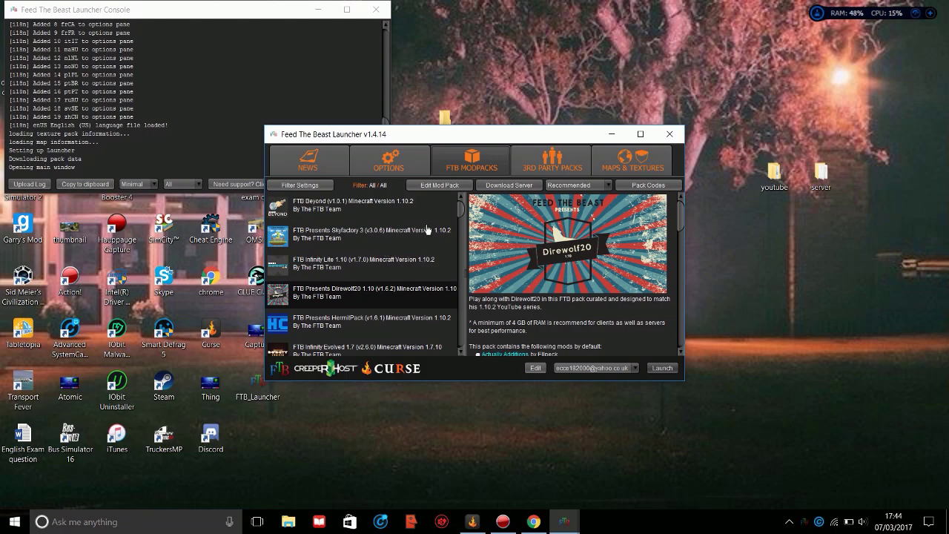
pyautogui.click(406, 208)
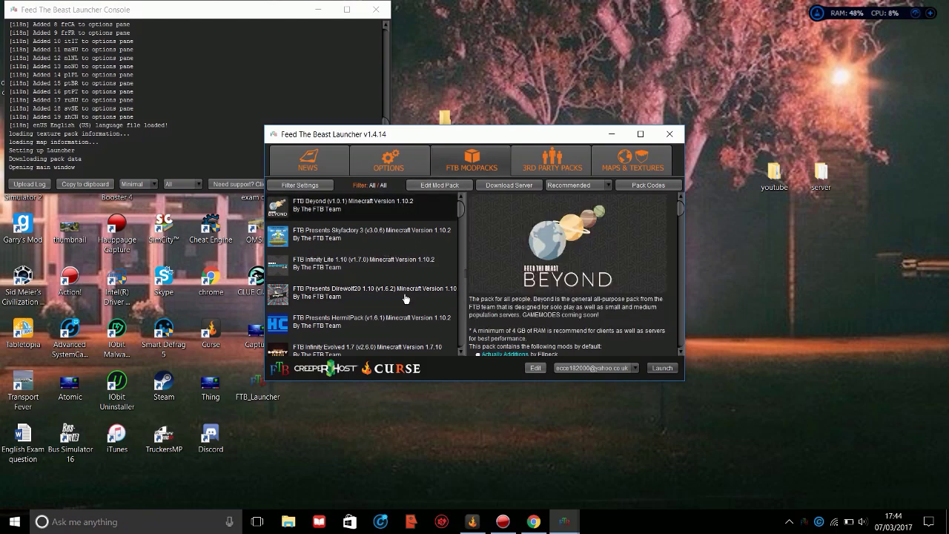
pyautogui.click(406, 297)
pyautogui.click(396, 263)
pyautogui.click(413, 231)
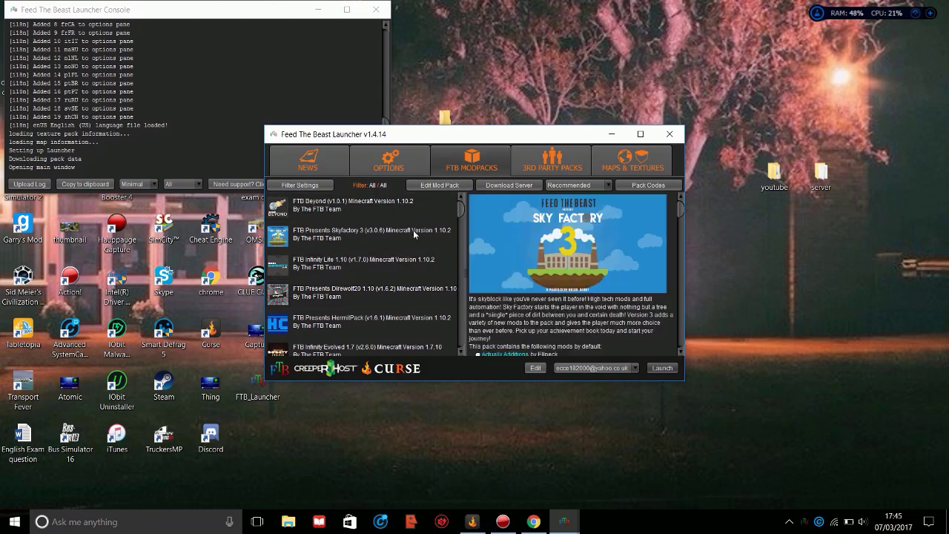
pyautogui.click(405, 292)
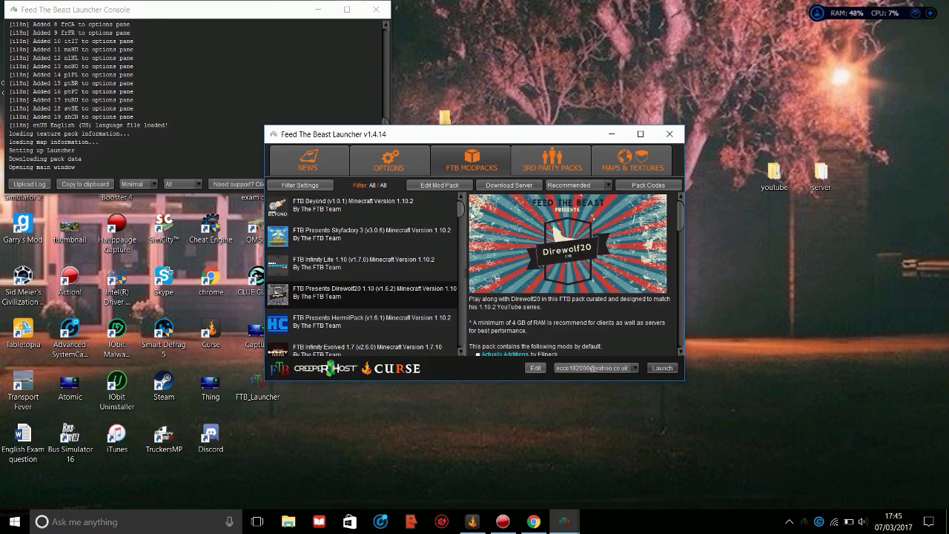
# Minimise the launcher console, download the Direwolf20 1.10 server archive through the browser, and open it in WinRAR.
pyautogui.click(323, 13)
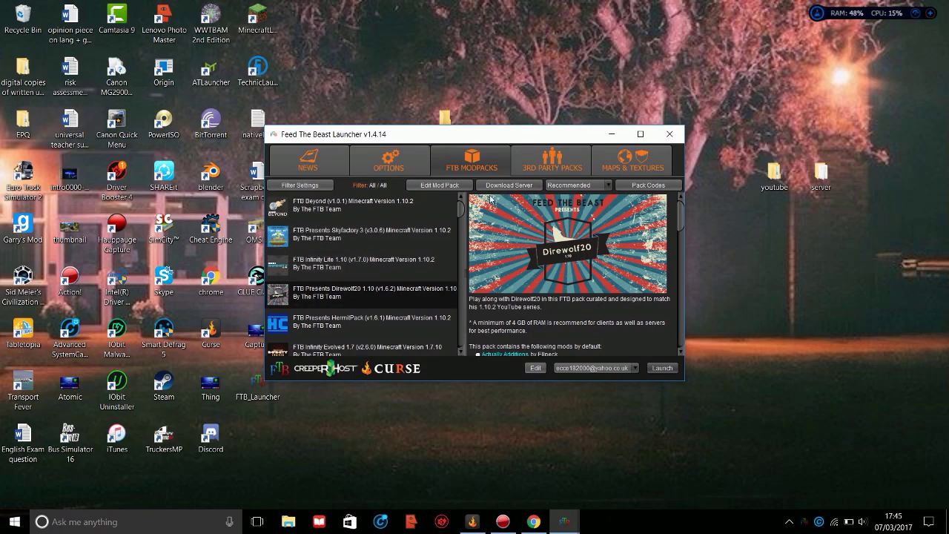
pyautogui.moveTo(530, 136); pyautogui.dragTo(571, 242)
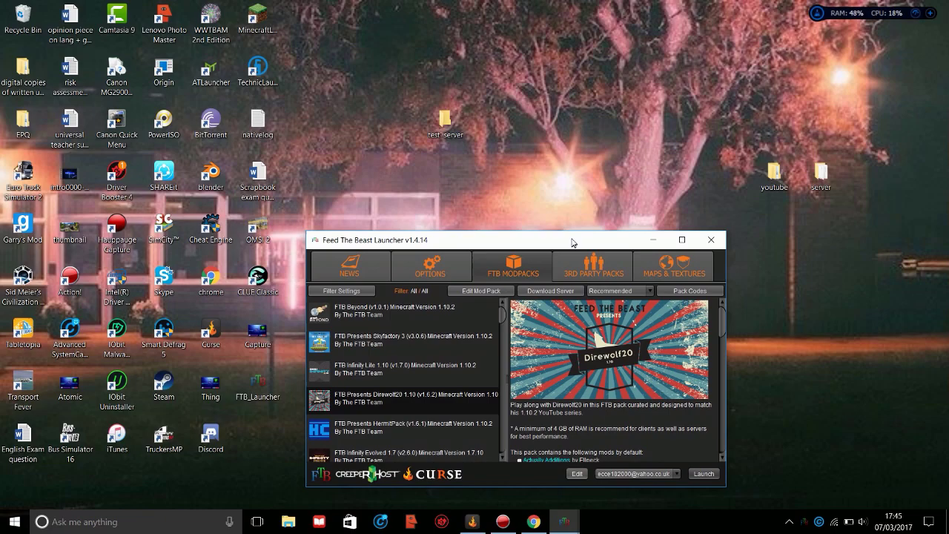
pyautogui.click(527, 291)
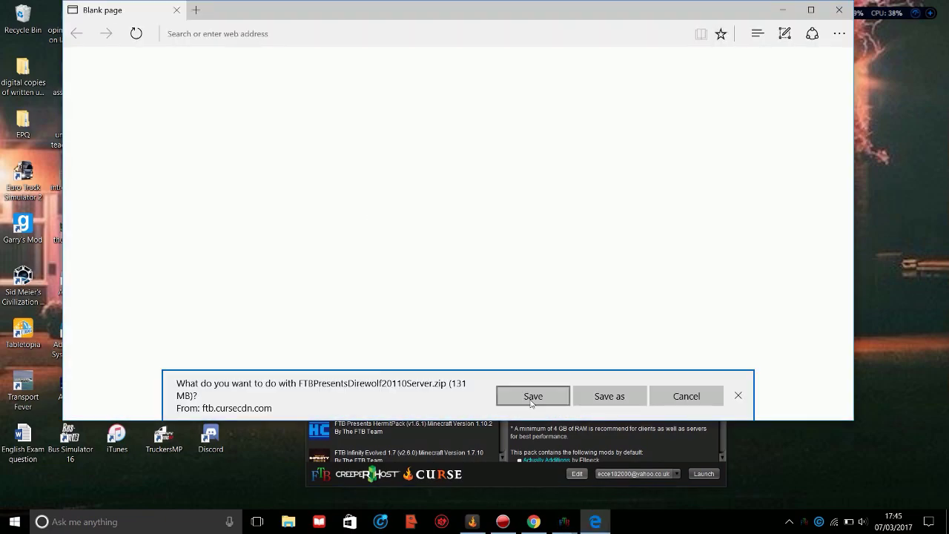
pyautogui.click(502, 398)
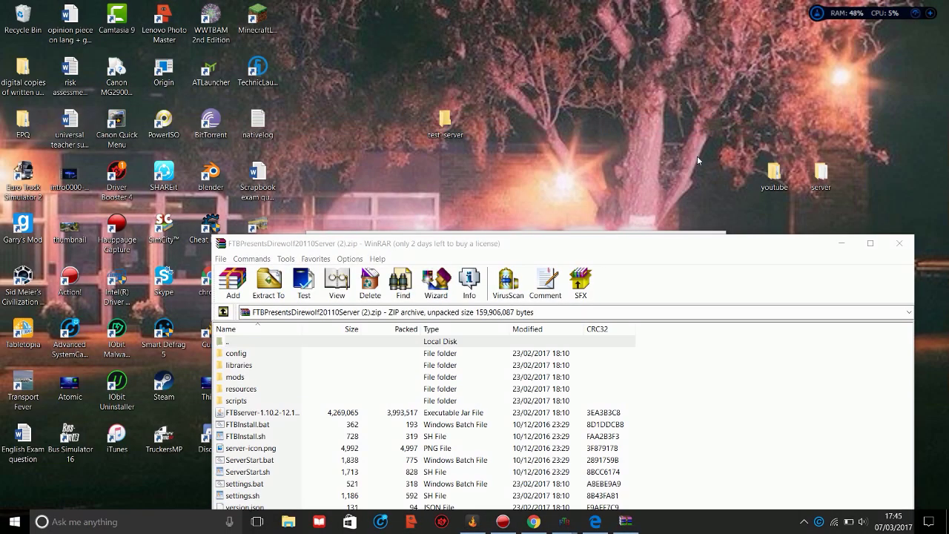
# Extract all files from the server archive into the desktop's test server folder and close WinRAR.
pyautogui.click(602, 246)
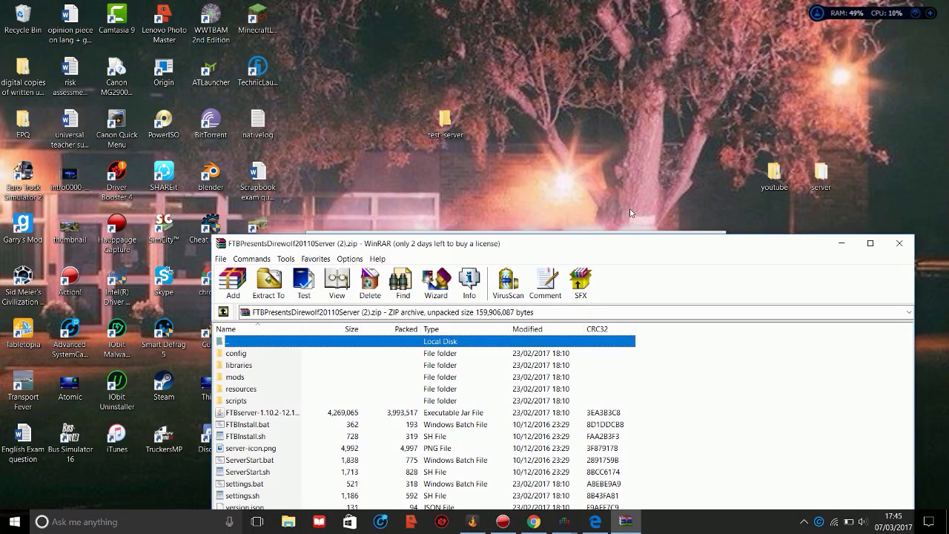
pyautogui.moveTo(632, 252); pyautogui.dragTo(690, 199)
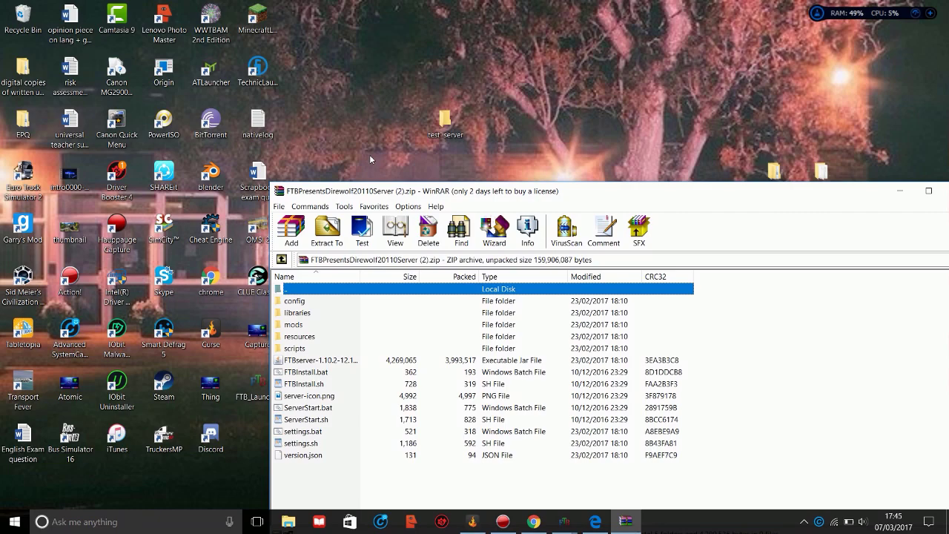
pyautogui.hotkey('ctrl', 'a')
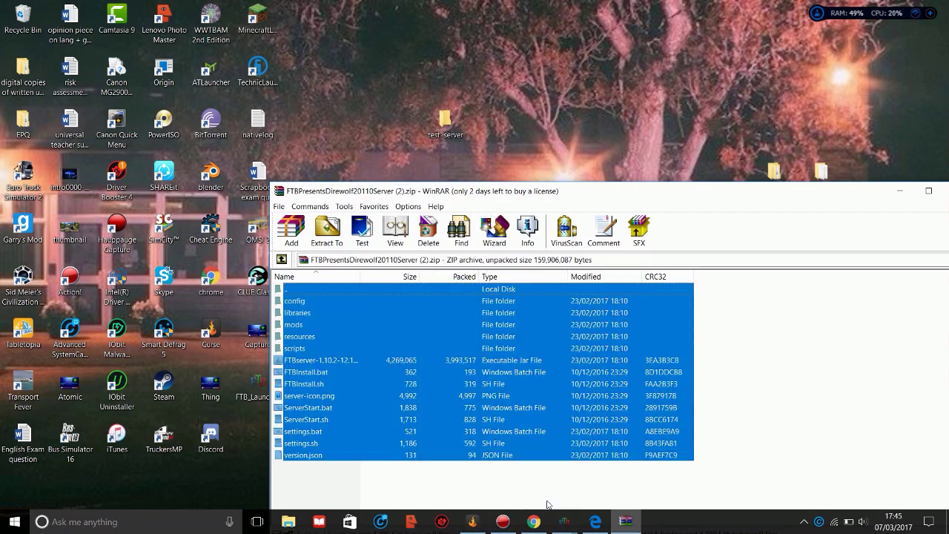
pyautogui.click(531, 472)
pyautogui.moveTo(521, 480); pyautogui.dragTo(417, 275)
pyautogui.moveTo(513, 452); pyautogui.dragTo(445, 124)
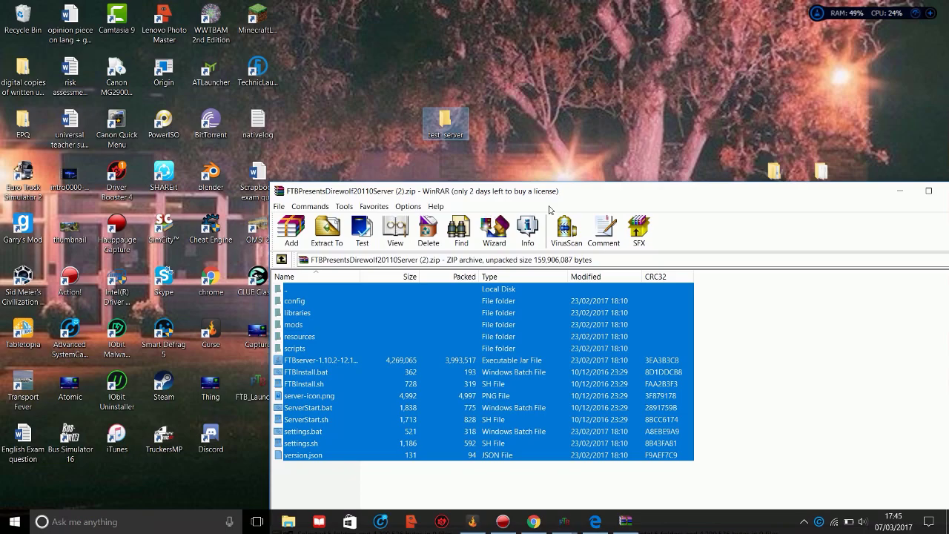
pyautogui.moveTo(589, 194); pyautogui.dragTo(427, 191)
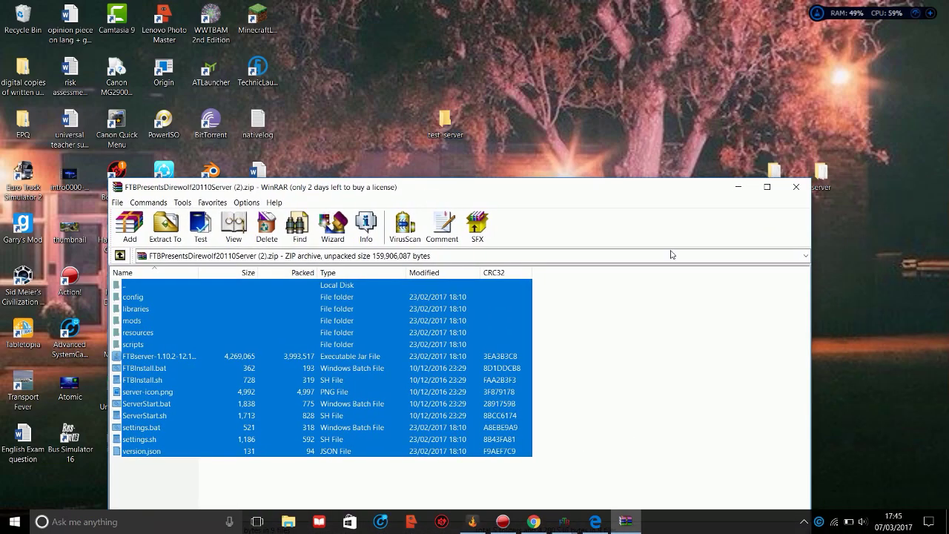
pyautogui.click(796, 187)
# Run the FTBInstall batch file from the test server folder and start the server with the ServerStart batch file.
pyautogui.doubleClick(448, 120)
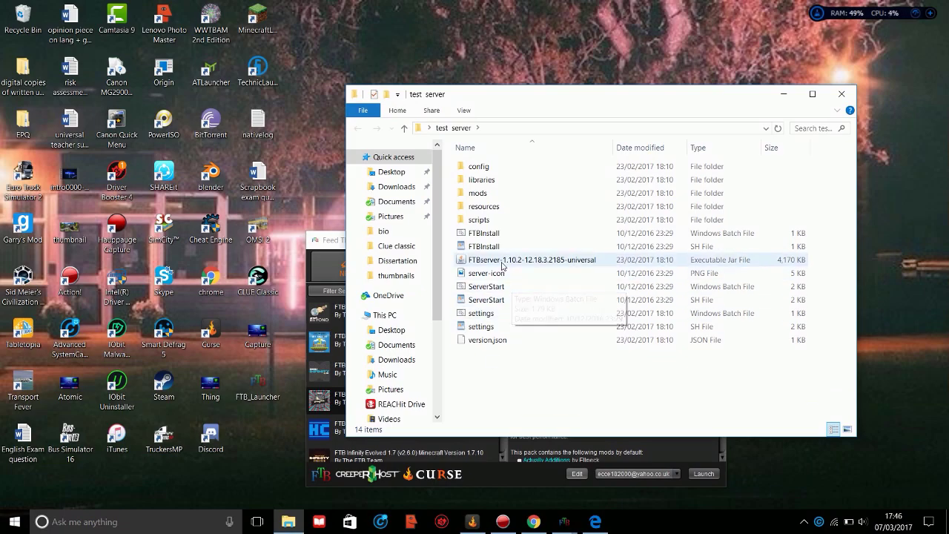
pyautogui.doubleClick(495, 232)
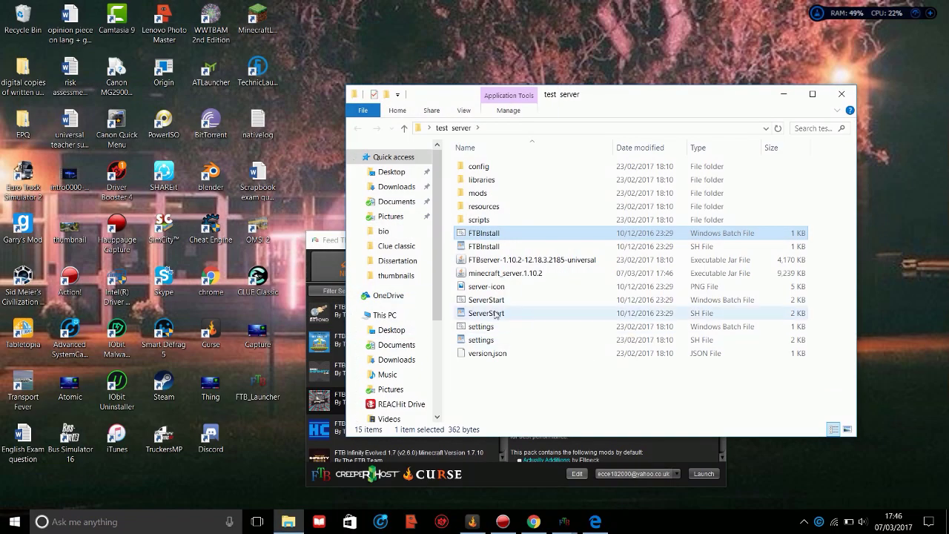
pyautogui.doubleClick(485, 301)
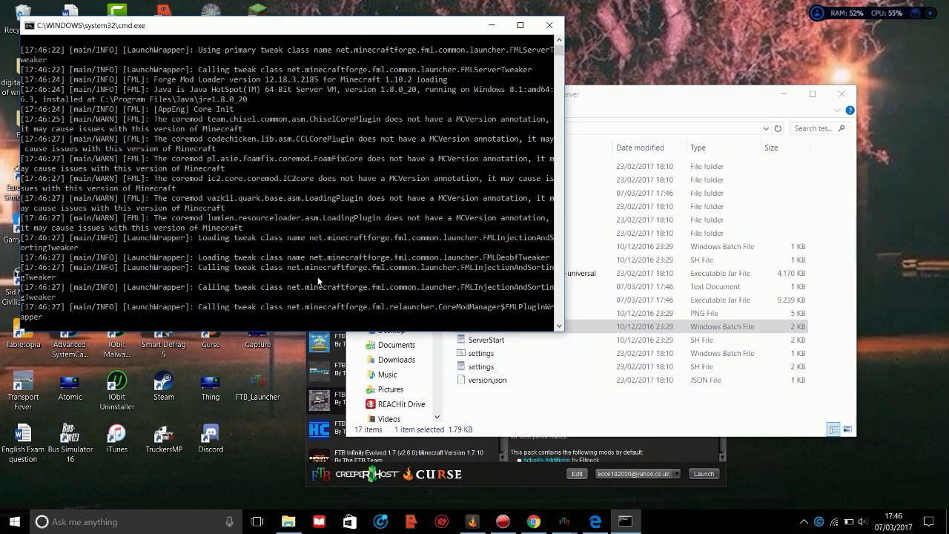
pyautogui.moveTo(559, 315); pyautogui.dragTo(558, 39)
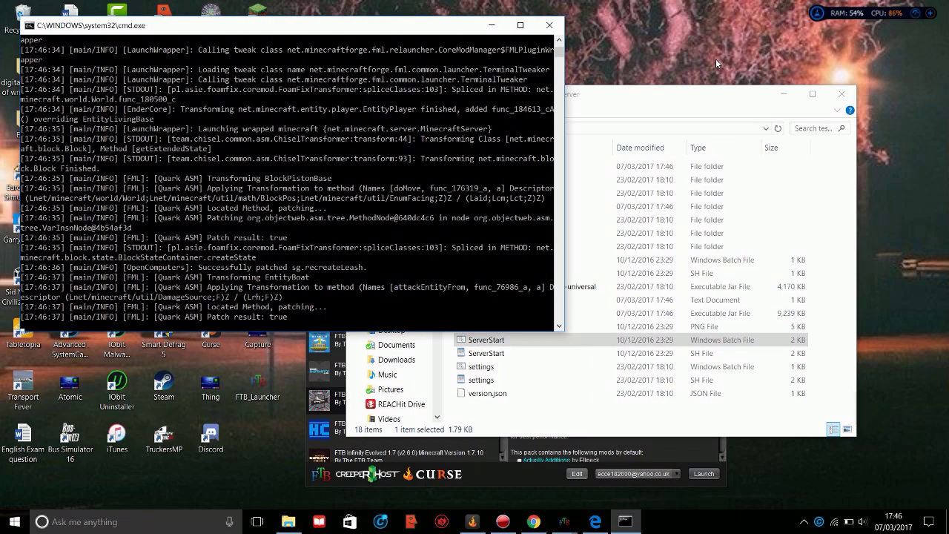
pyautogui.moveTo(656, 98); pyautogui.dragTo(692, 102)
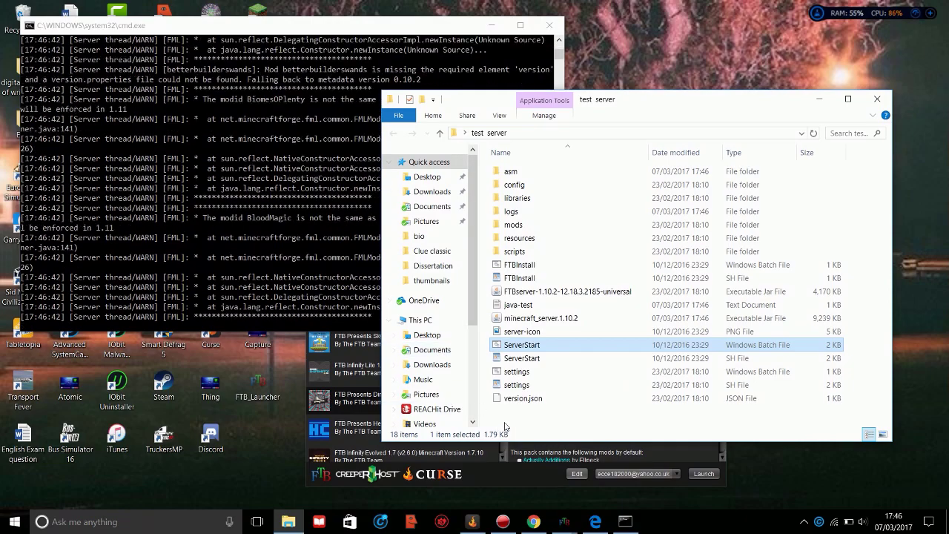
pyautogui.moveTo(506, 426); pyautogui.dragTo(691, 159)
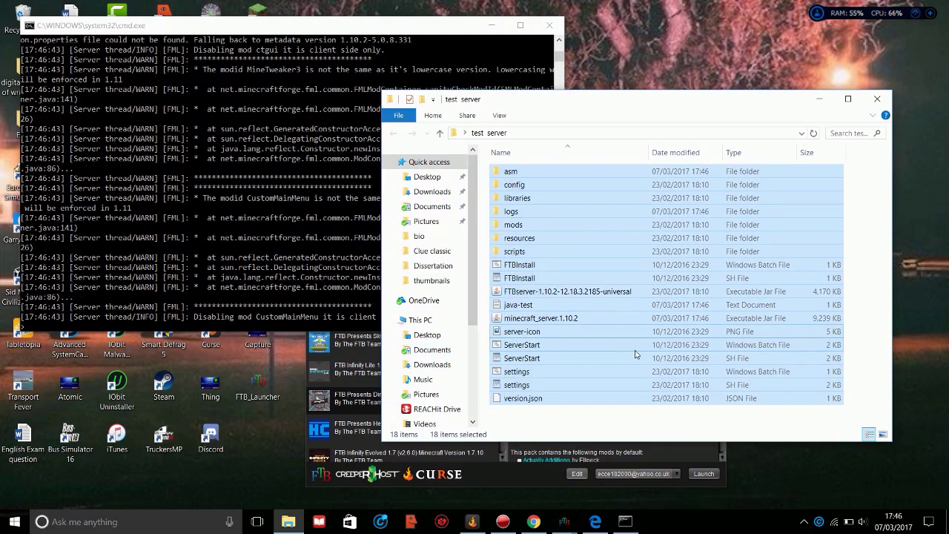
pyautogui.click(487, 403)
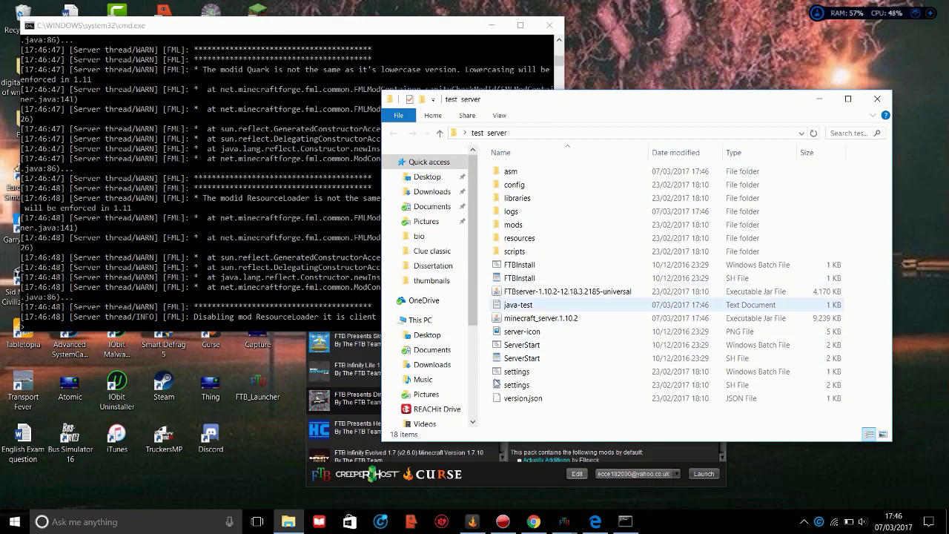
pyautogui.click(248, 187)
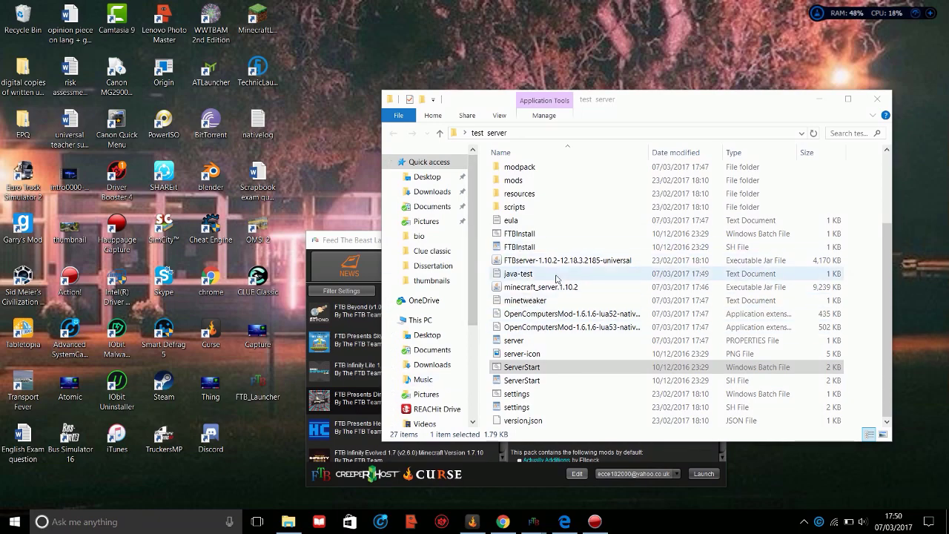
# Run the ServerStart batch file again and dismiss the console's EULA notice.
pyautogui.doubleClick(554, 368)
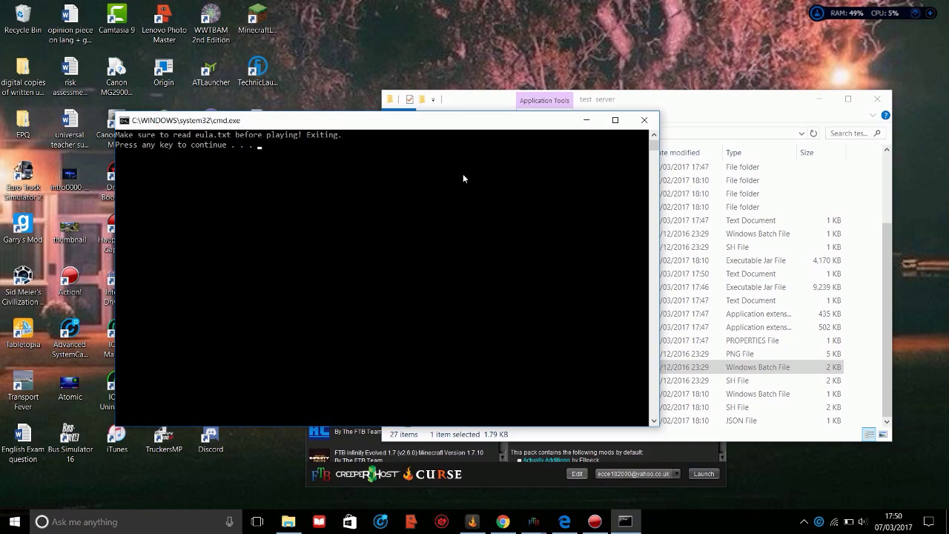
pyautogui.press('Return')
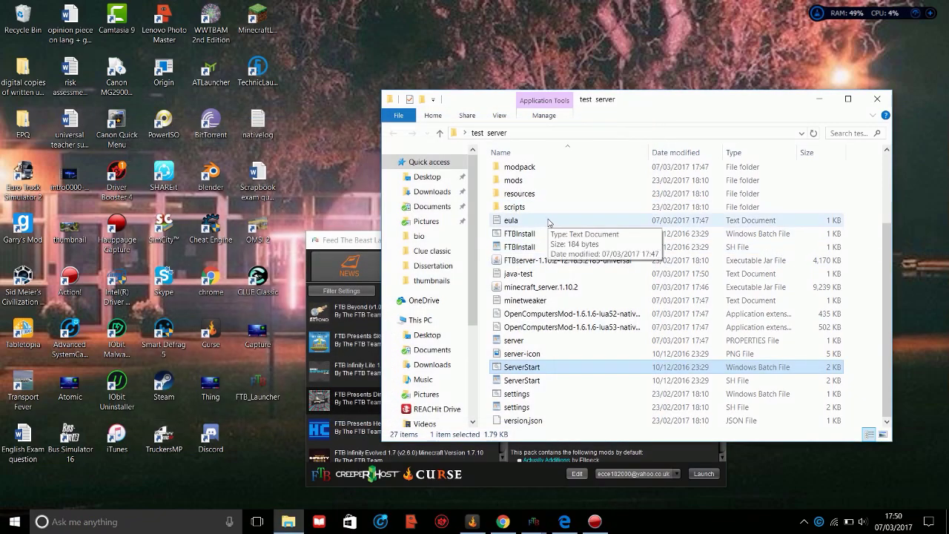
# Accept the EULA by setting eula to true in the test server's eula text file, and save the change.
pyautogui.doubleClick(548, 220)
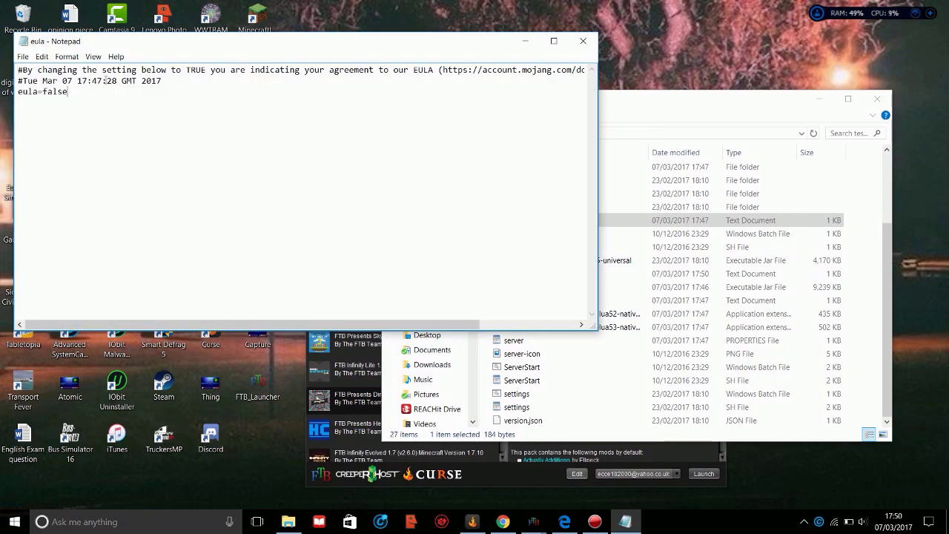
pyautogui.press('BackSpace')
pyautogui.press('BackSpace')
pyautogui.press('BackSpace')
pyautogui.press('BackSpace')
pyautogui.write('t')
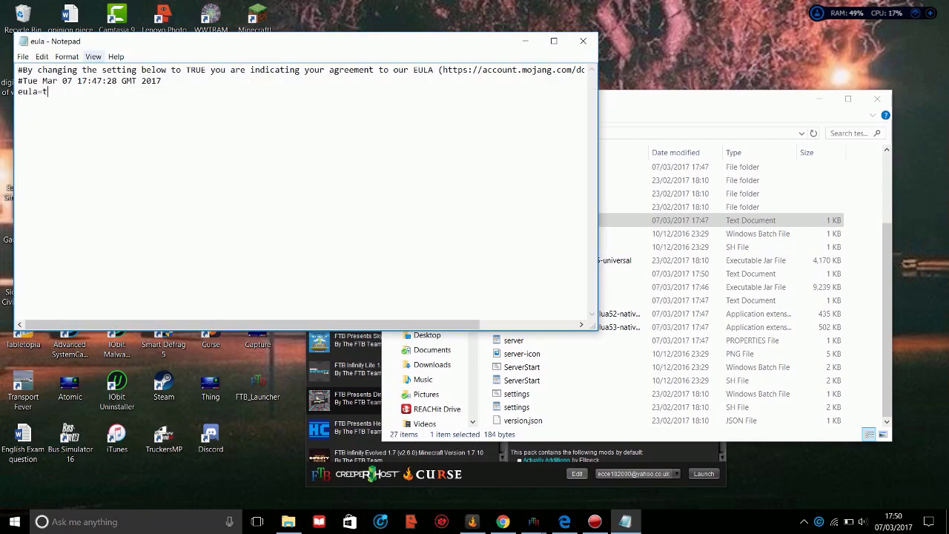
pyautogui.write('rue')
pyautogui.click(584, 40)
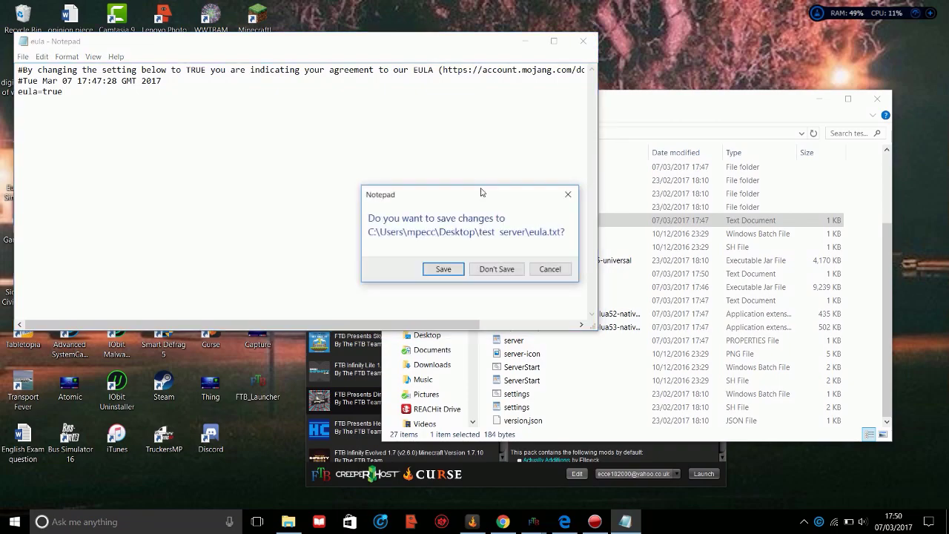
pyautogui.click(447, 271)
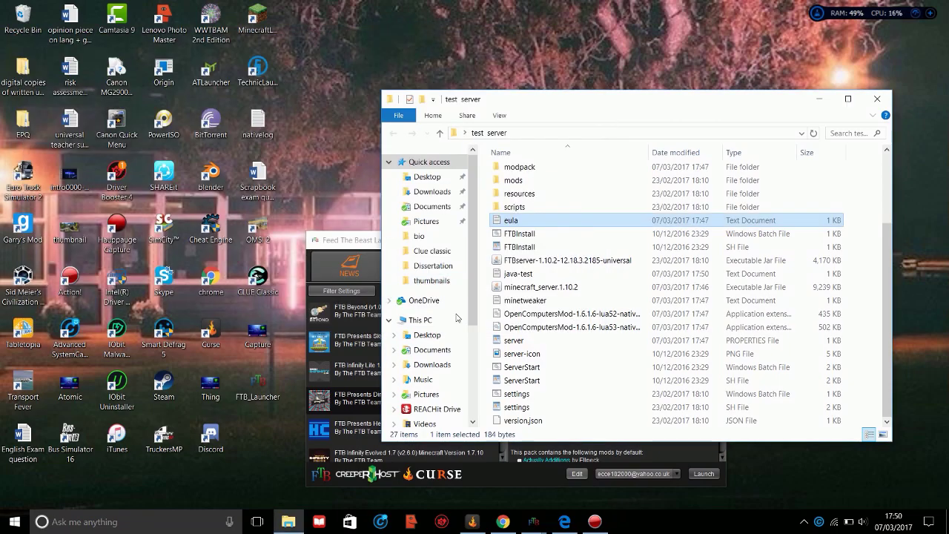
# Start the server with the ServerStart batch file and launch the Direwolf20 1.10 modpack from the Feed The Beast Launcher.
pyautogui.doubleClick(522, 367)
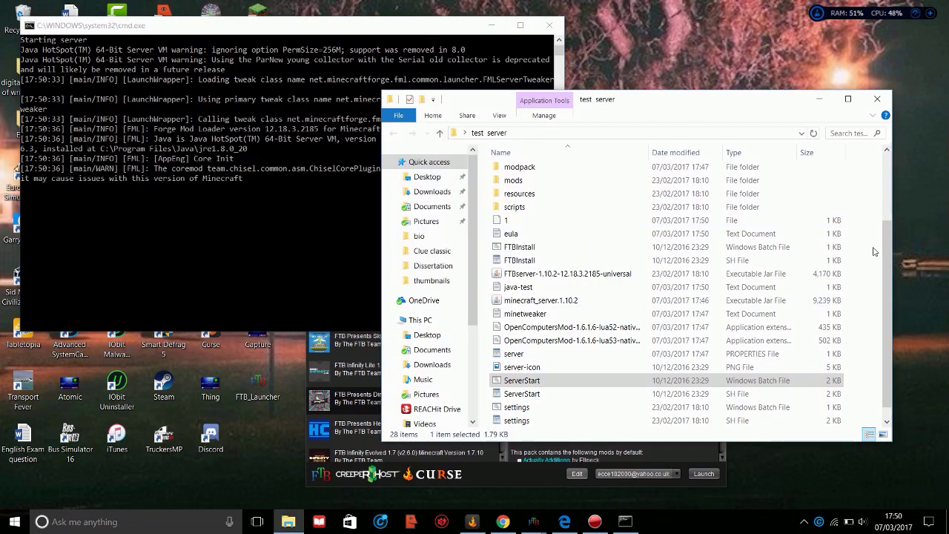
pyautogui.click(629, 98)
pyautogui.click(818, 99)
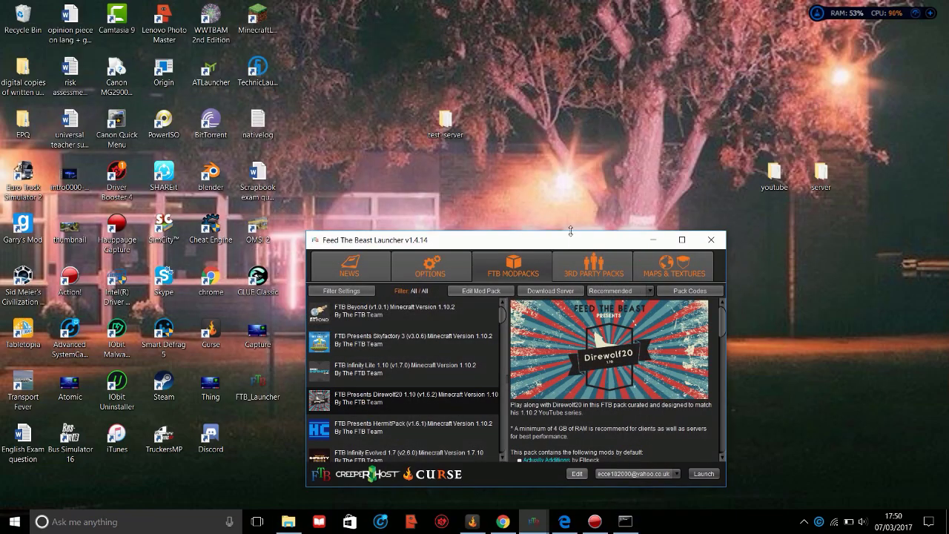
pyautogui.moveTo(570, 236); pyautogui.dragTo(531, 129)
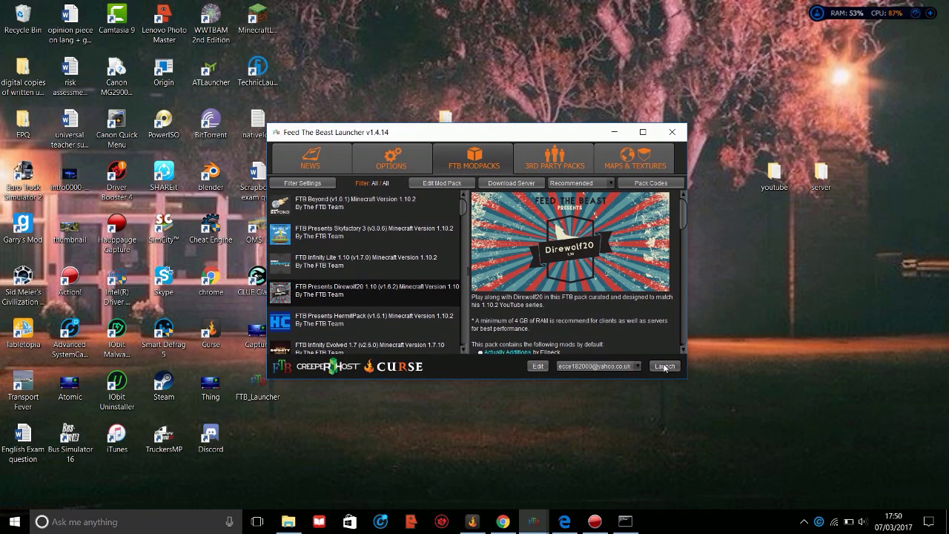
pyautogui.click(664, 366)
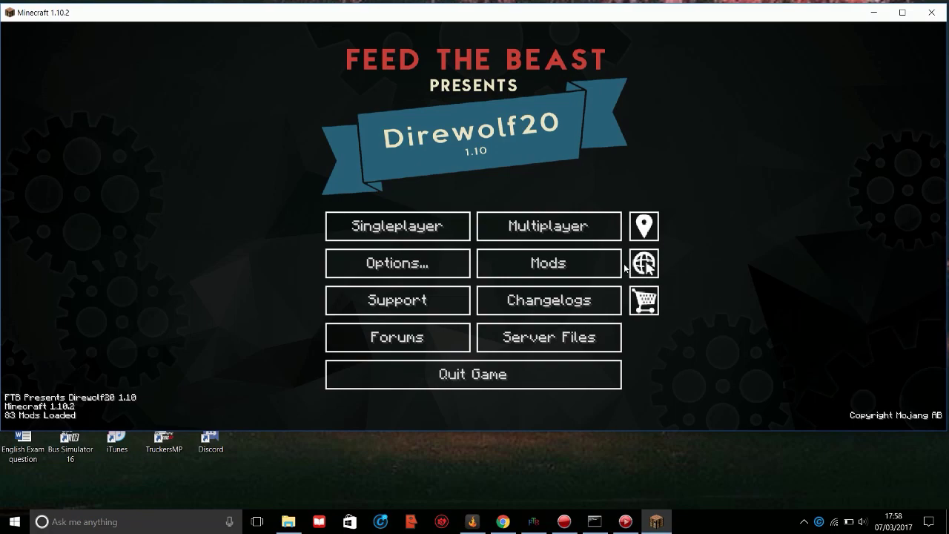
# Add a multiplayer server entry in Minecraft with the server address localhost.
pyautogui.click(604, 216)
pyautogui.click(601, 366)
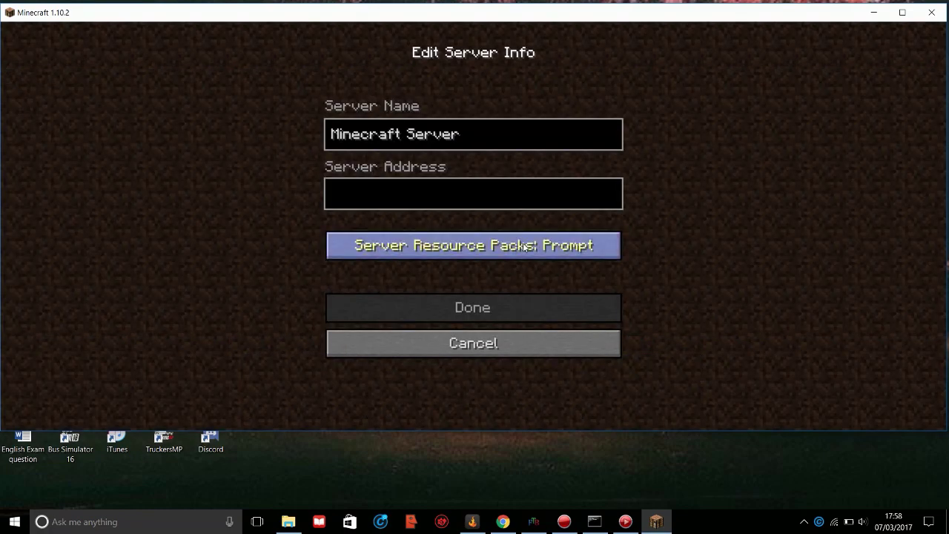
pyautogui.click(463, 181)
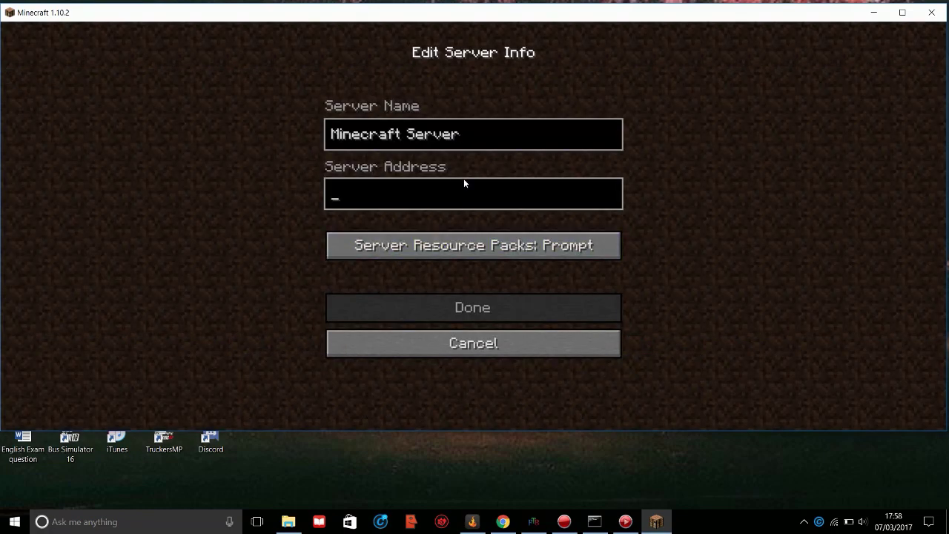
pyautogui.press('capslock')
pyautogui.write('L')
pyautogui.press('capslock')
pyautogui.write('oc')
pyautogui.press('BackSpace')
pyautogui.press('BackSpace')
pyautogui.press('BackSpace')
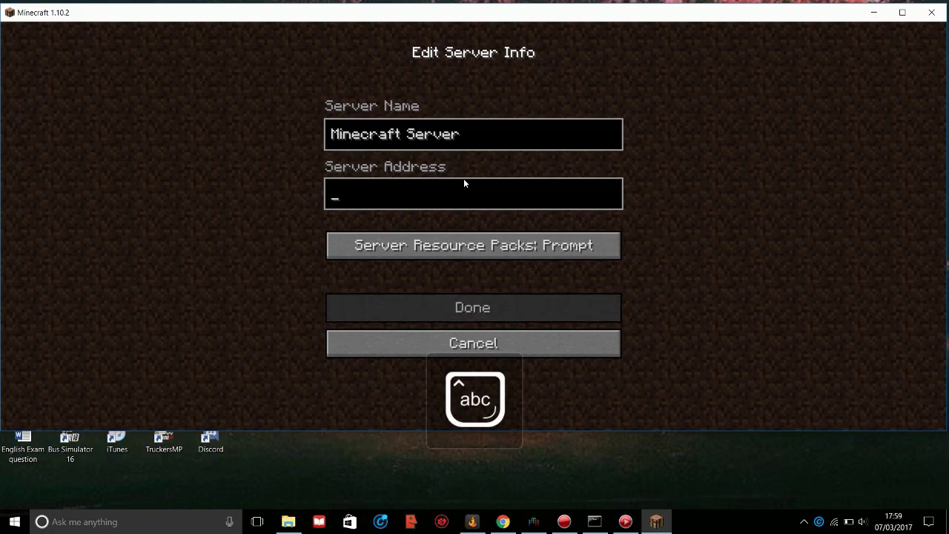
pyautogui.write('localhost')
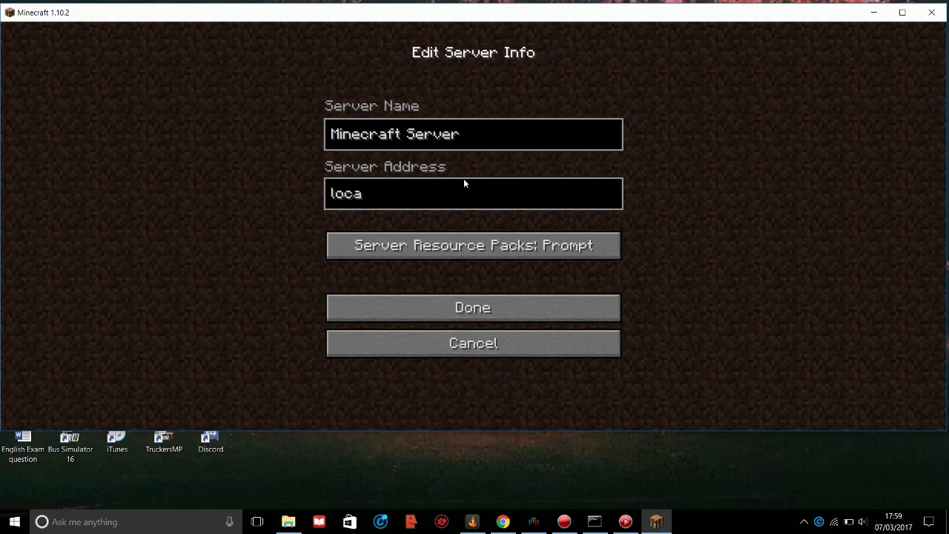
pyautogui.click(475, 304)
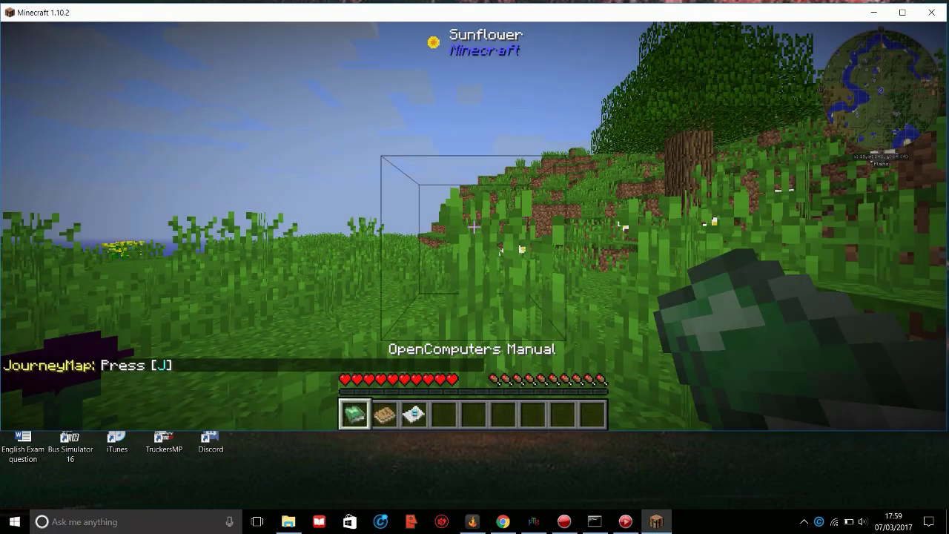
# Check the player inventory and its item list, and walk across the plains to look around the server world.
pyautogui.press('e')
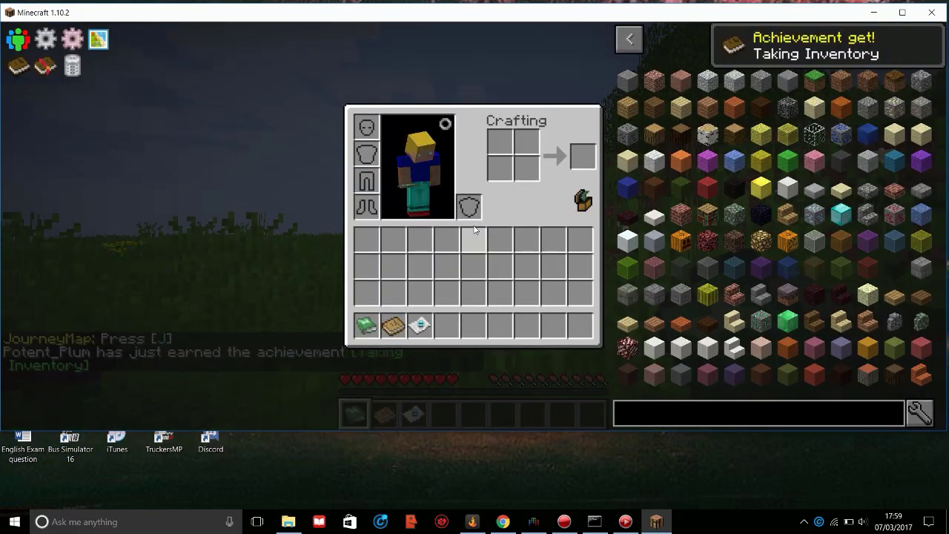
pyautogui.press('e')
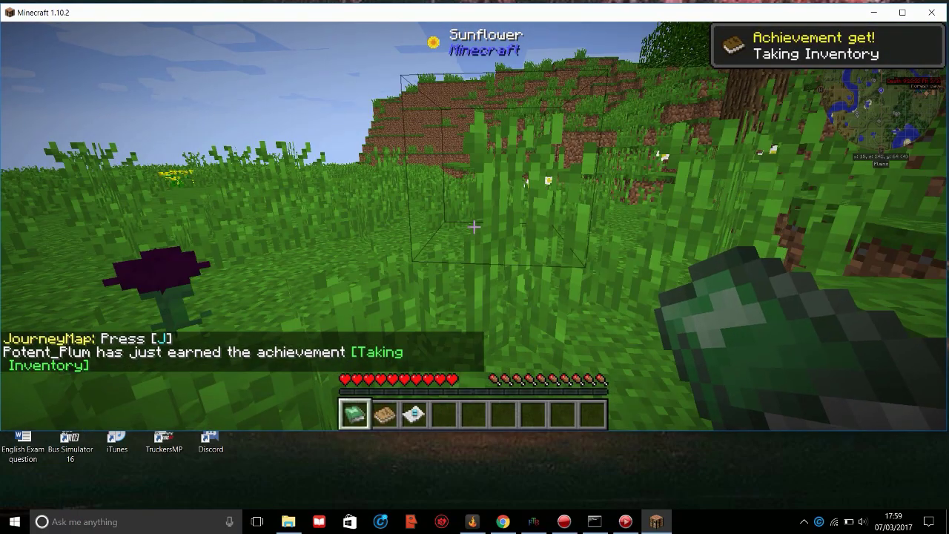
pyautogui.press('w')
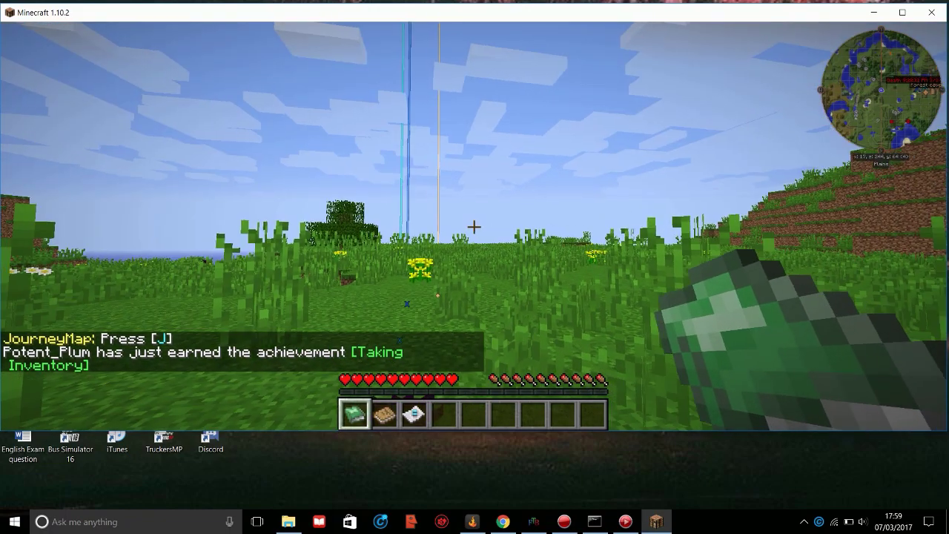
pyautogui.press('e')
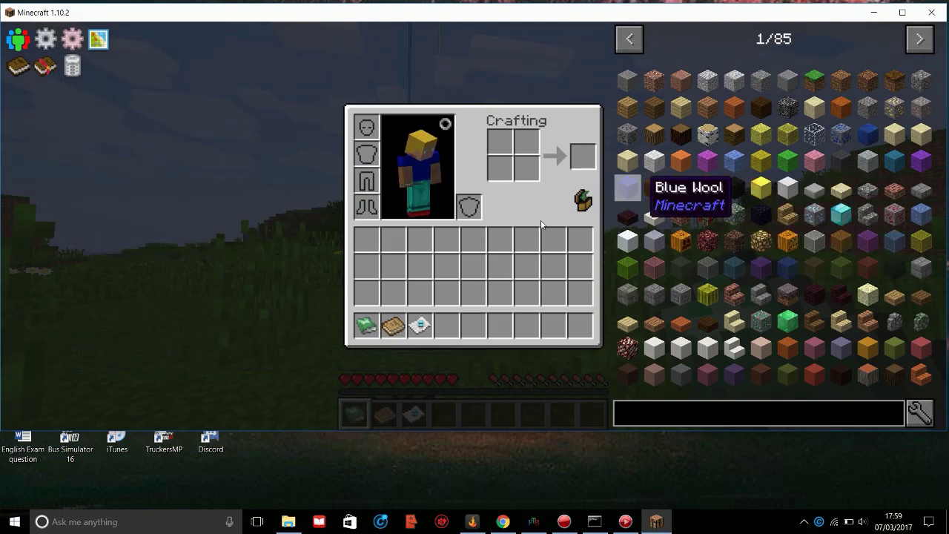
pyautogui.press('e')
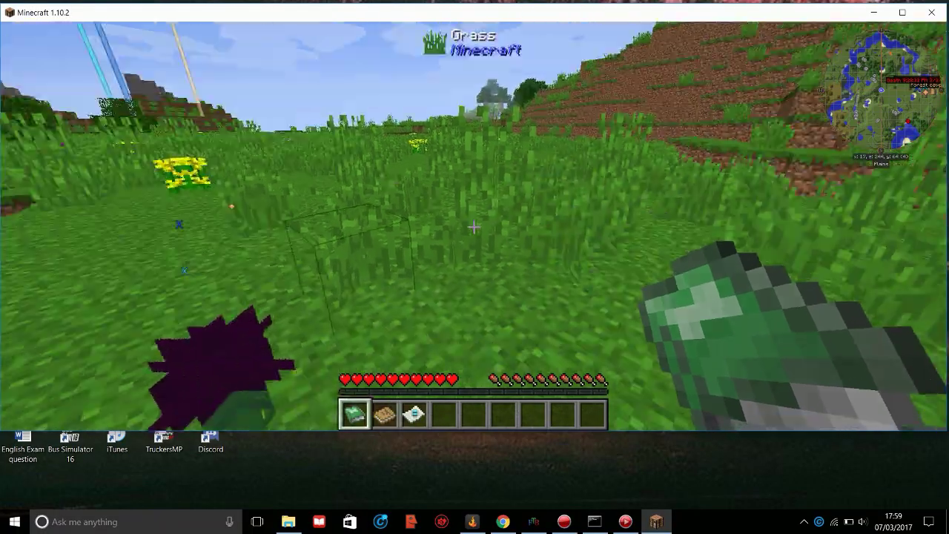
pyautogui.press('w')
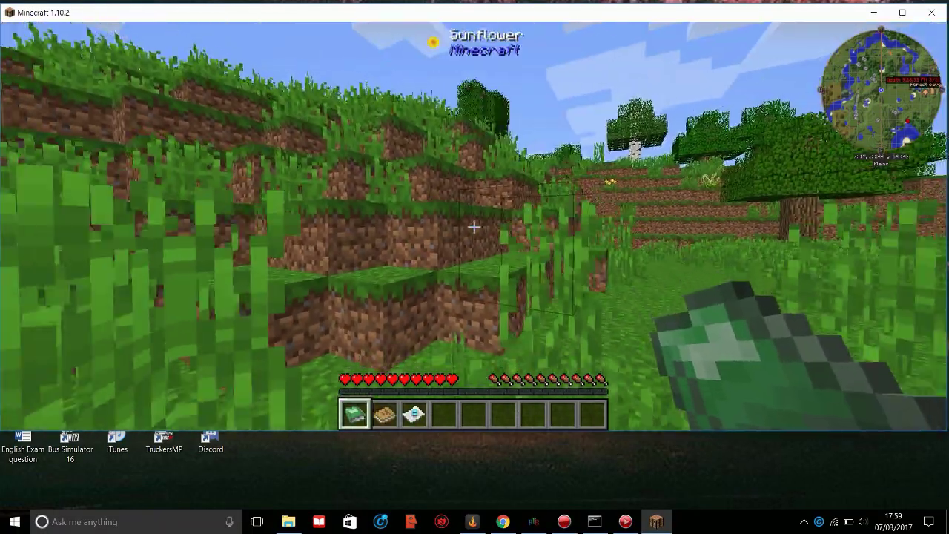
pyautogui.press('w')
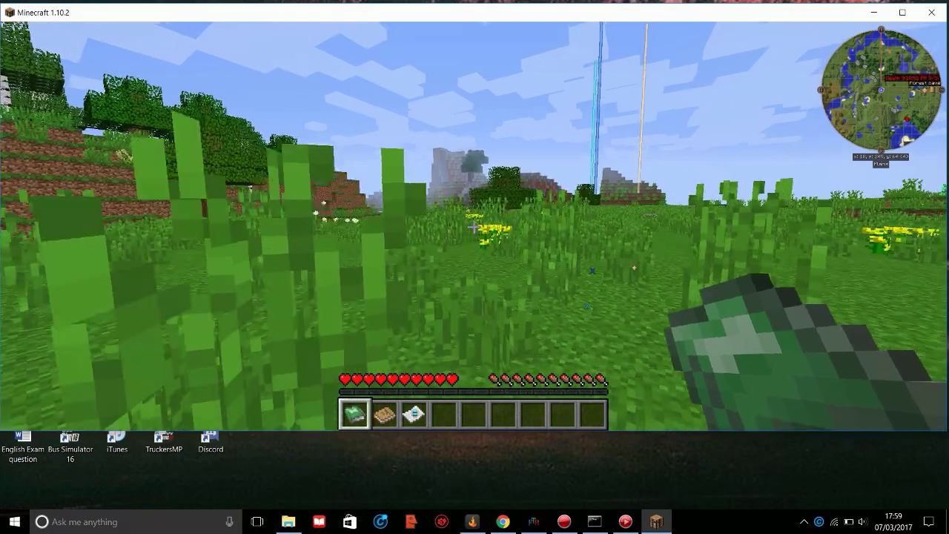
pyautogui.press('w')
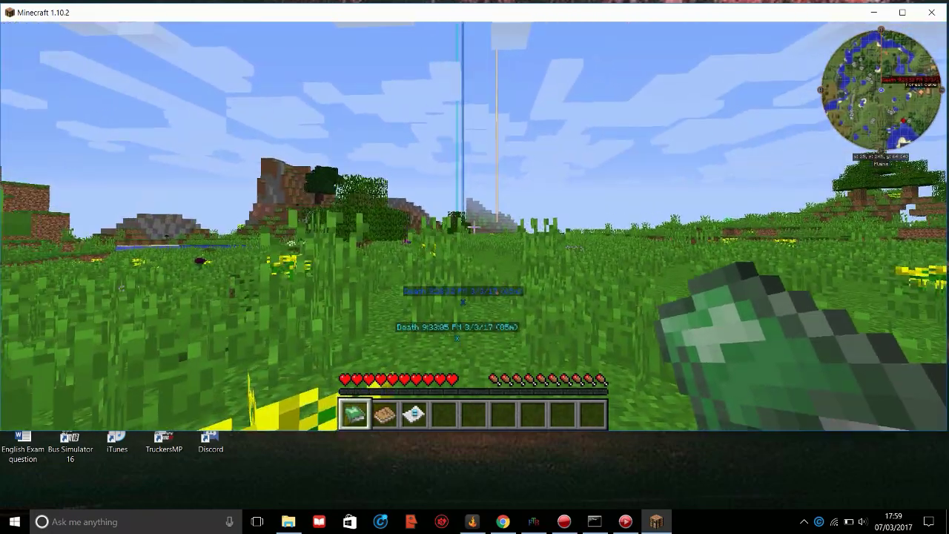
pyautogui.press('w')
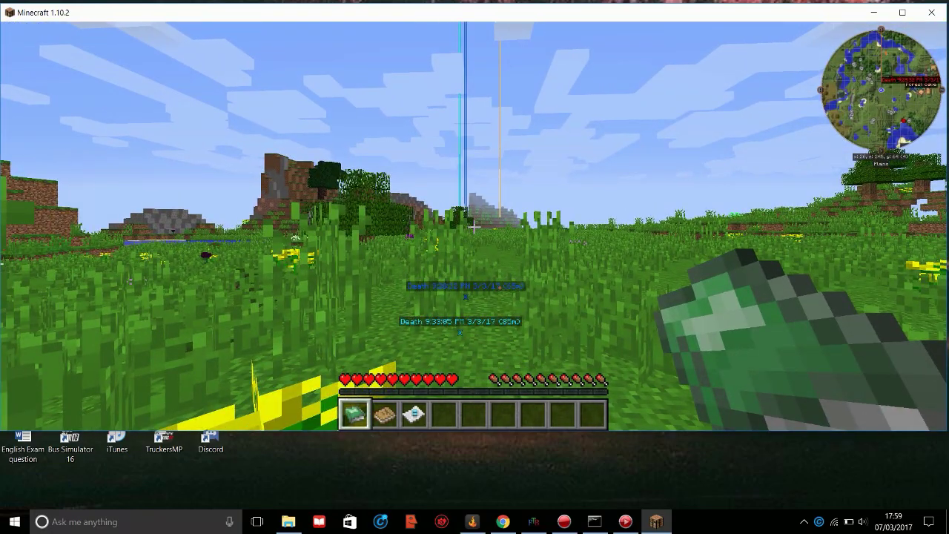
# Select the empty fourth hotbar slot, walk across the plains, and break the sunflower and grass ahead.
pyautogui.scroll(-4, 475, 226)
pyautogui.scroll(1, 474, 226)
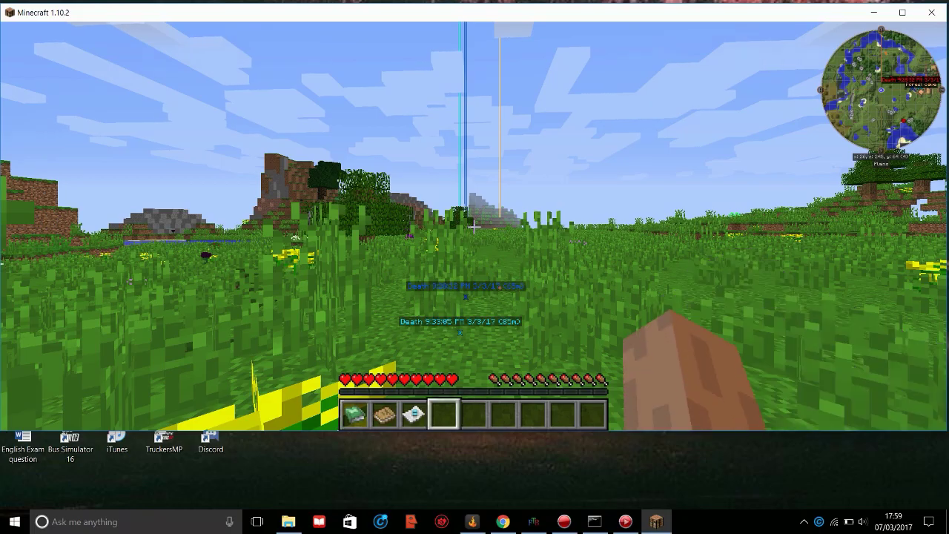
pyautogui.press('w')
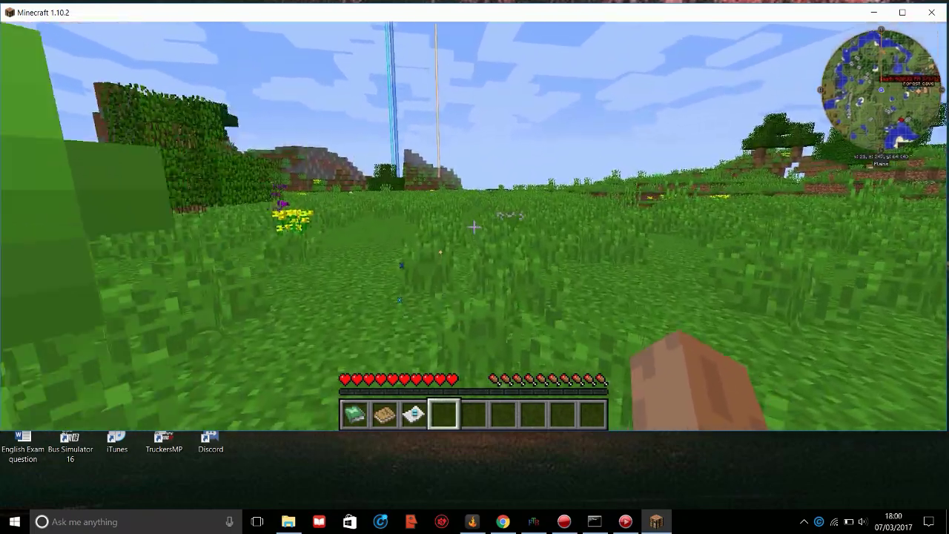
pyautogui.press('w')
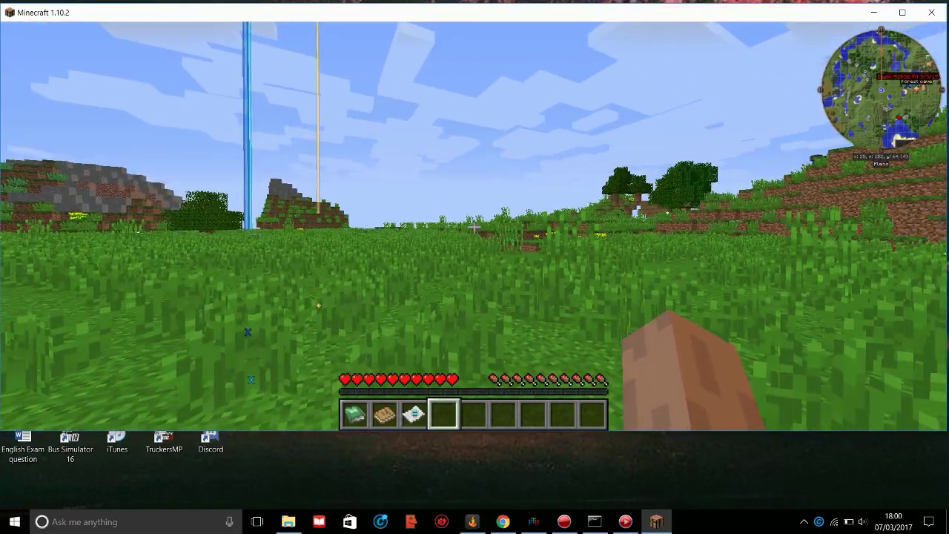
pyautogui.press('w')
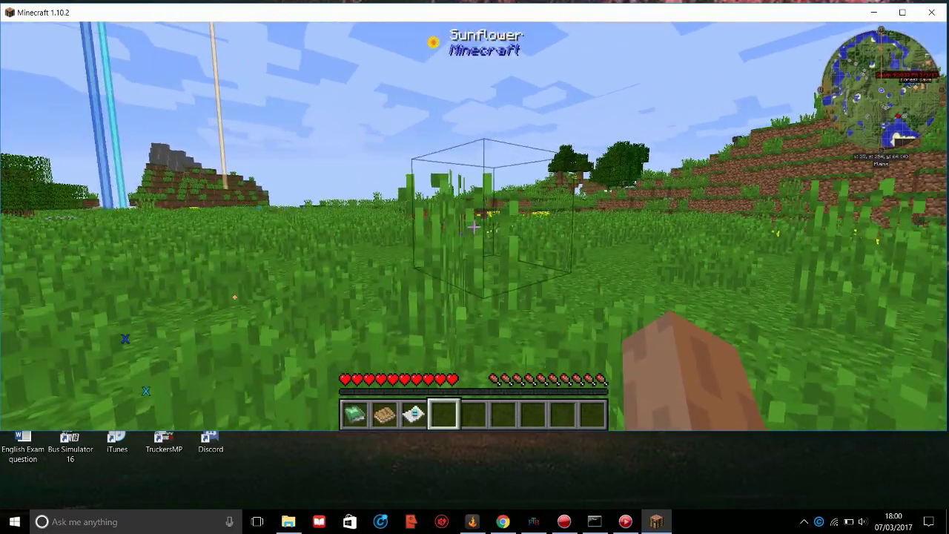
pyautogui.click(474, 226)
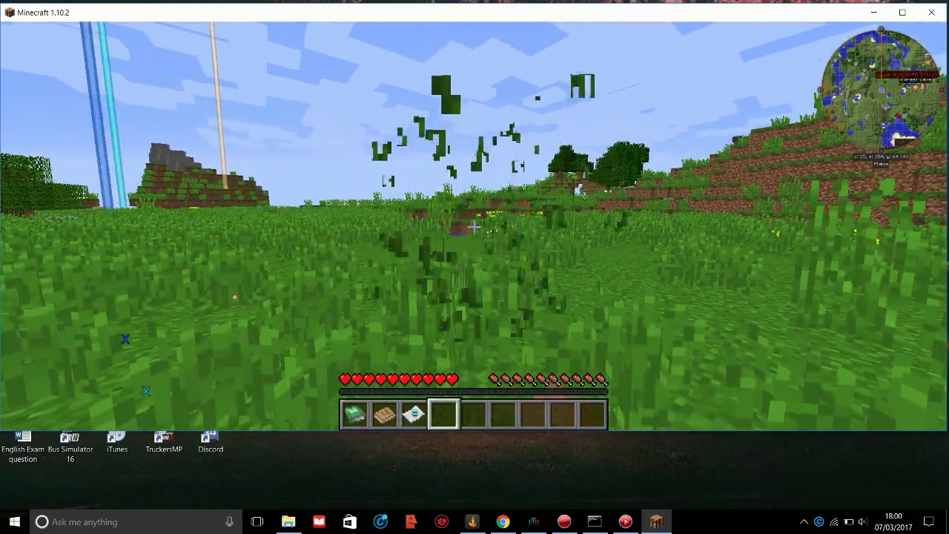
pyautogui.press('w')
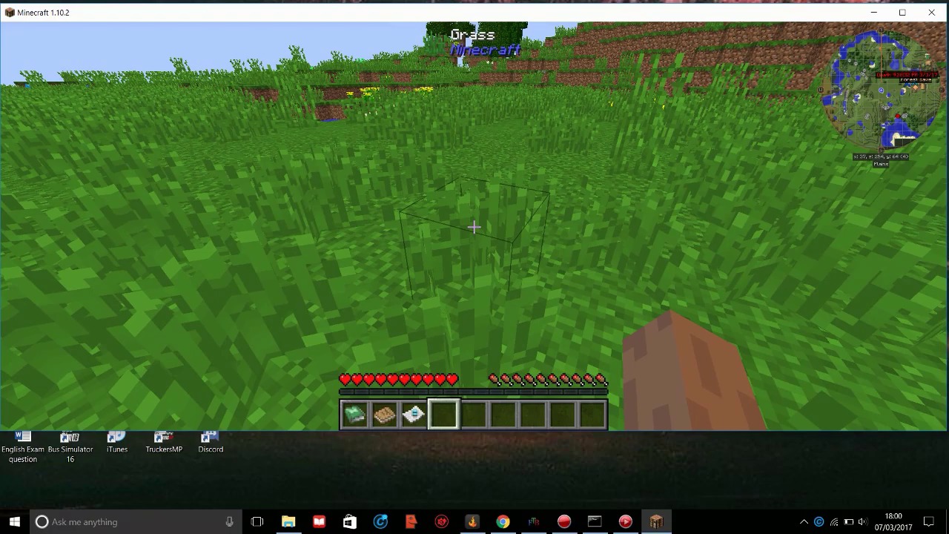
pyautogui.click(474, 226)
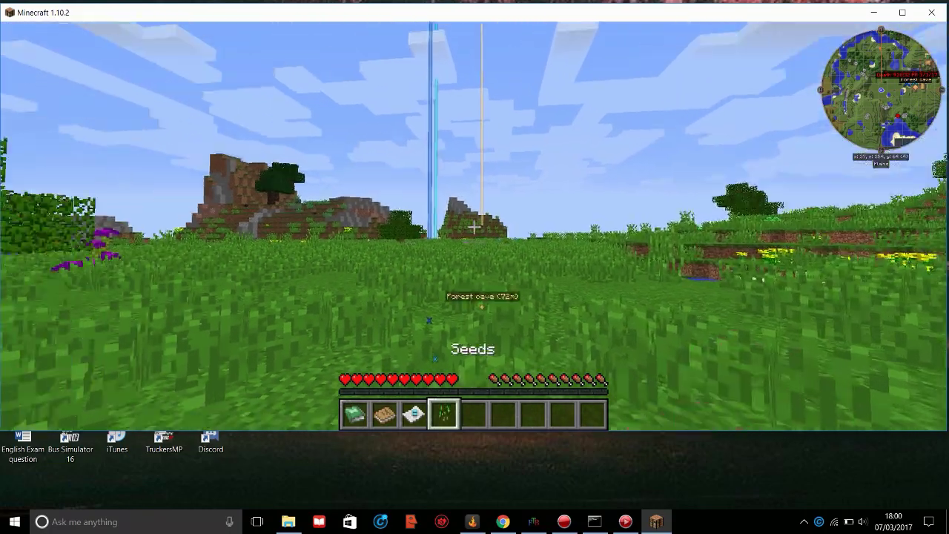